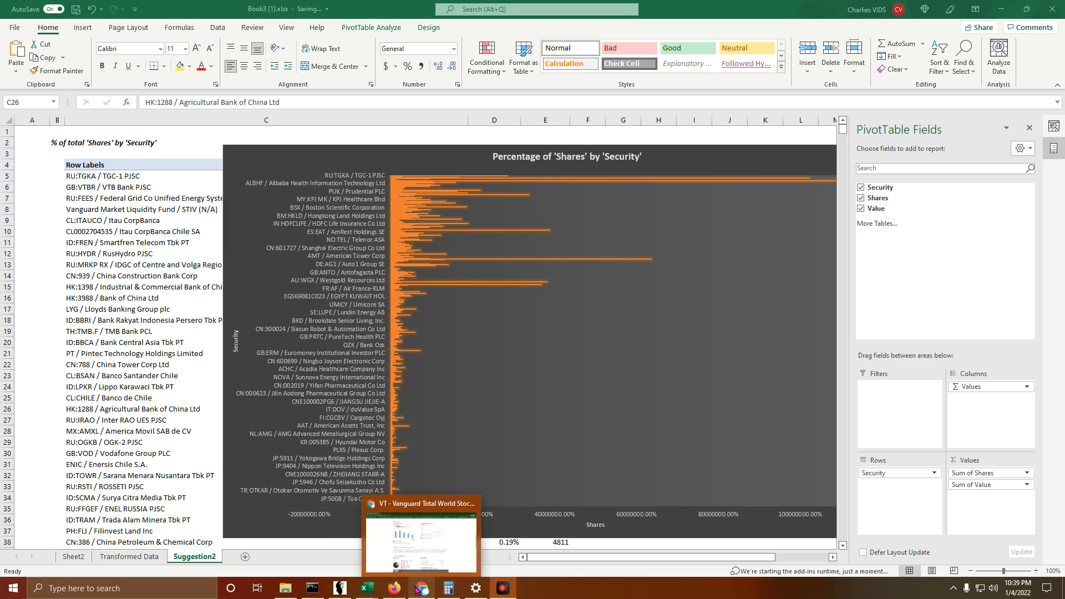
Step: Search Google for 'three red lines policy' in a new tab and download the UBS report PDF
left_click(395, 541)
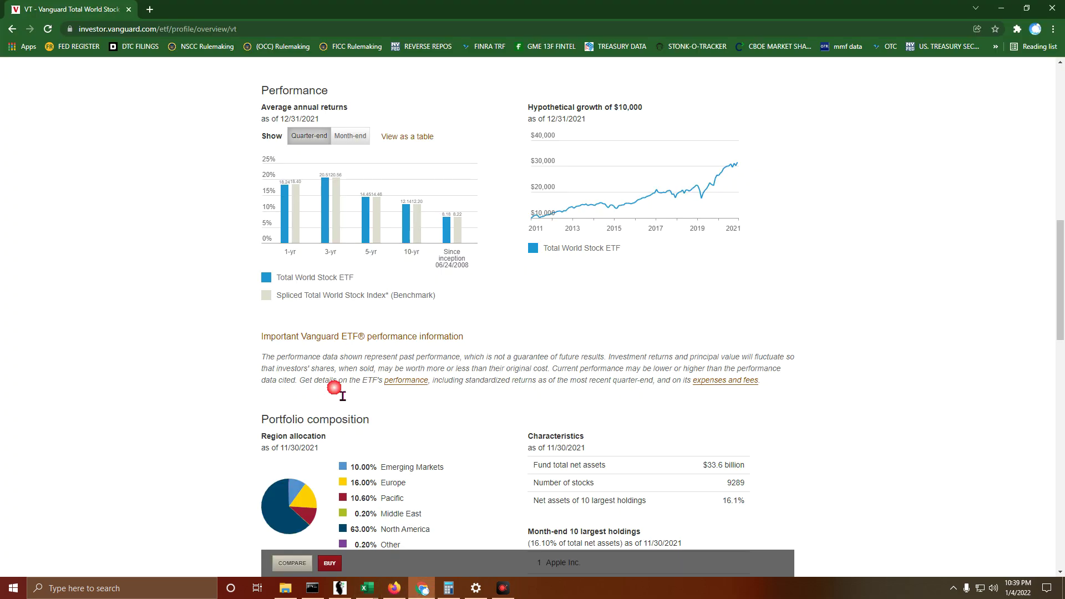
left_click(150, 9)
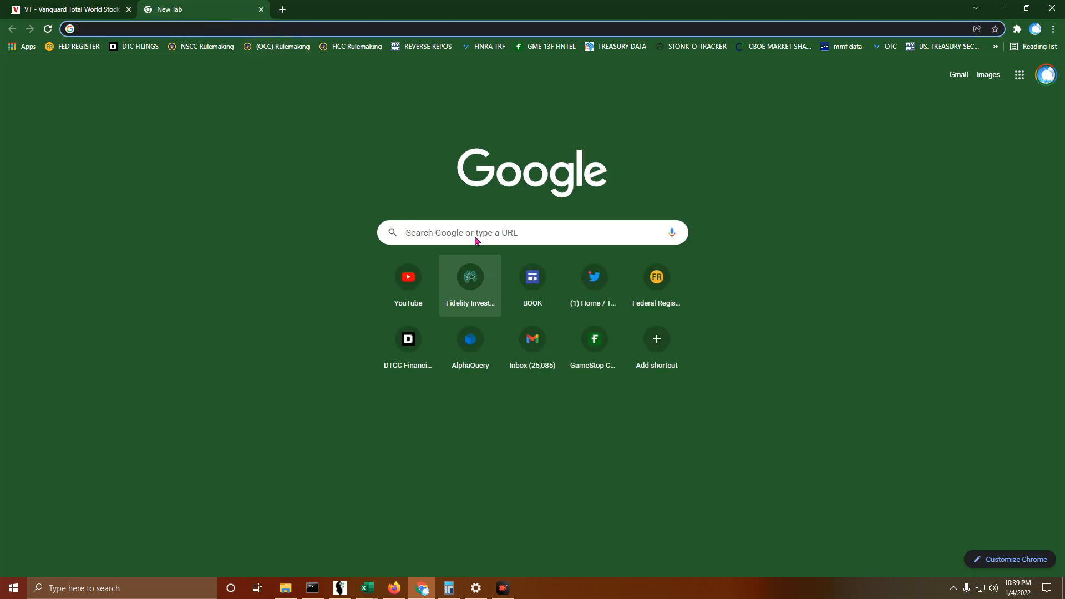
left_click(489, 233)
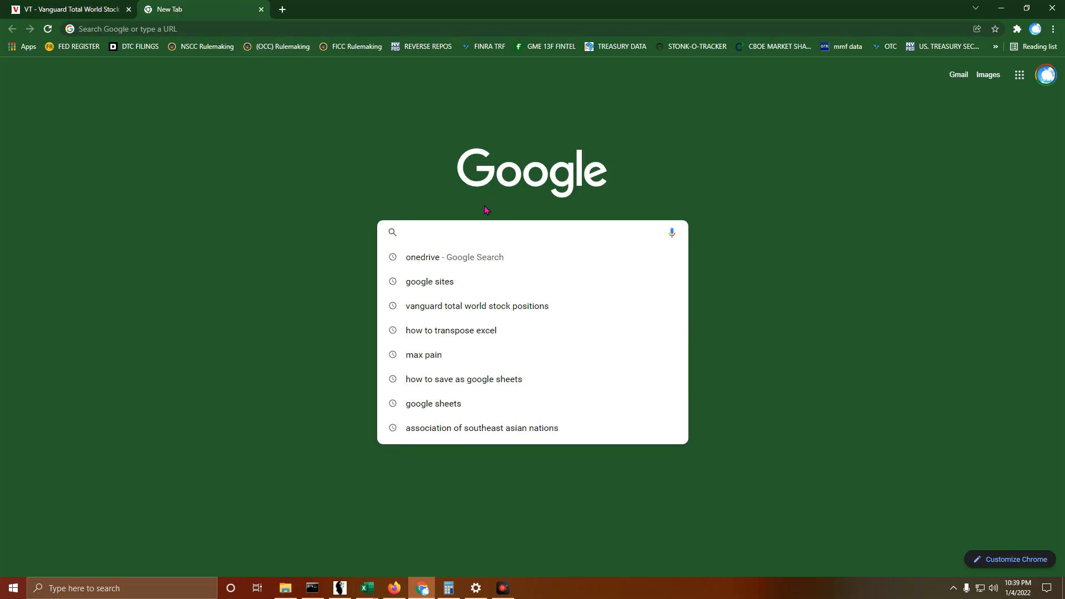
type("three red lines pol")
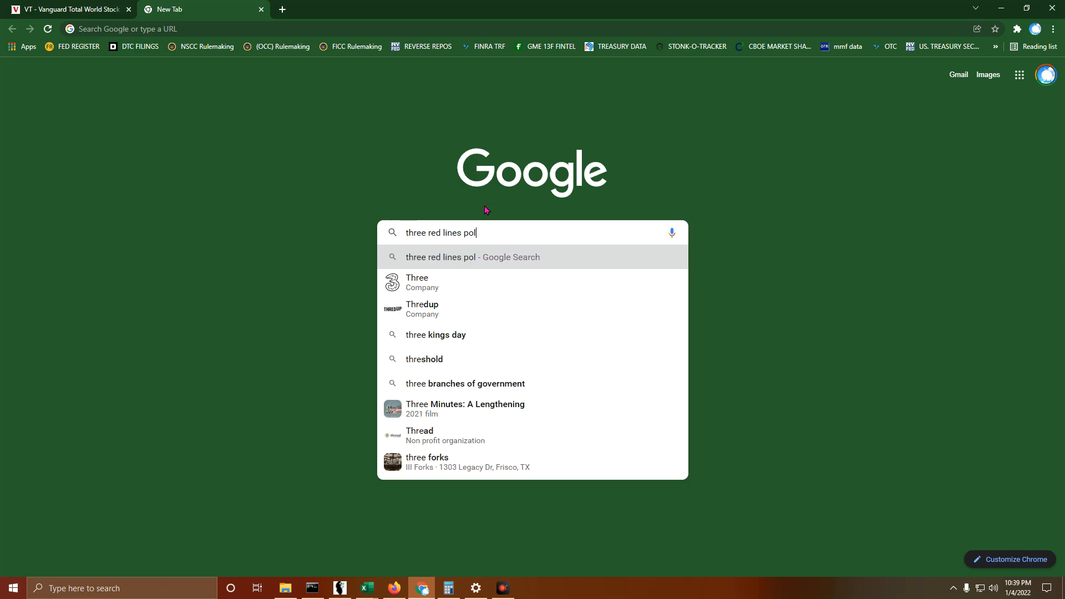
type("icy")
key("Return")
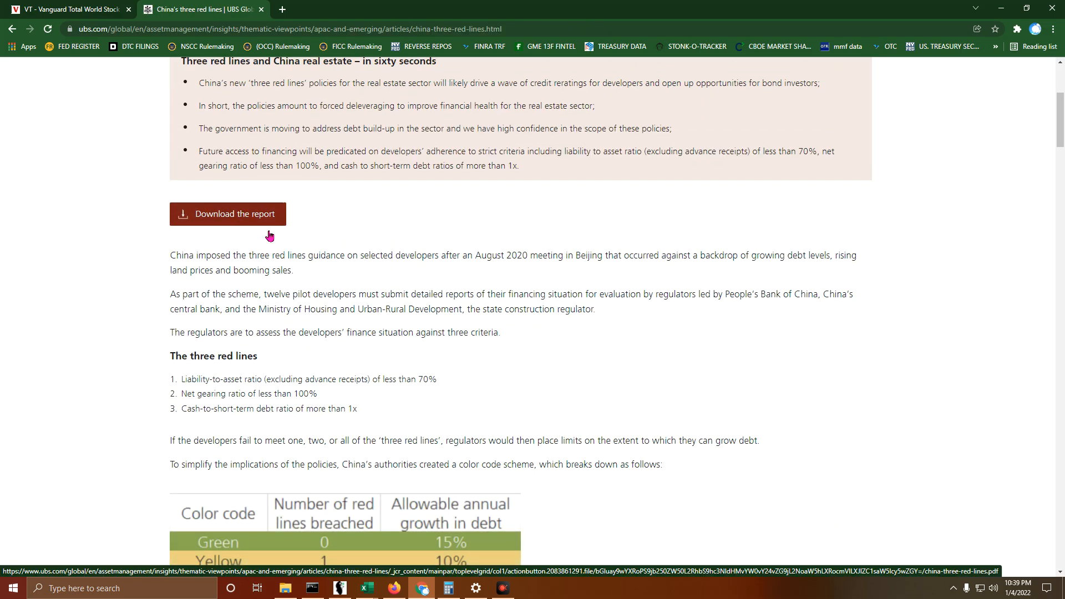
left_click(228, 214)
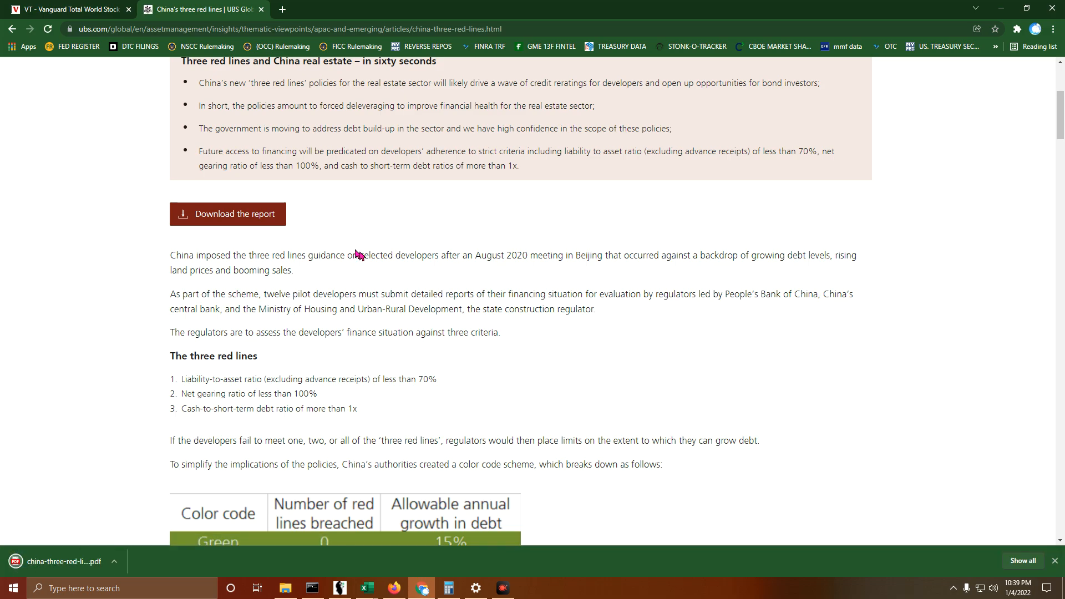
scroll(366, 329, "down", 3)
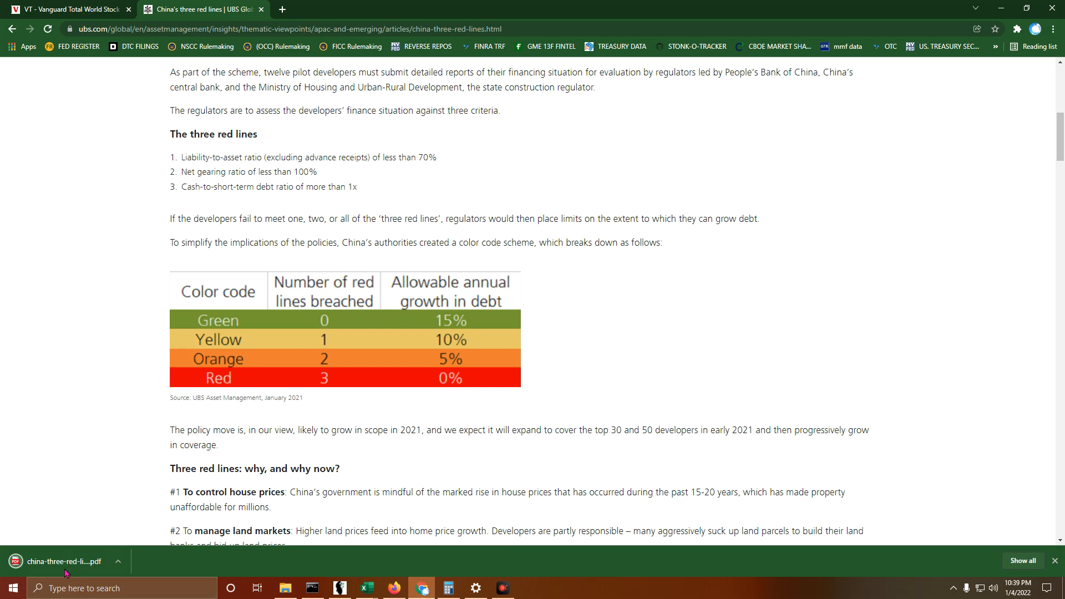
Step: Open the downloaded China's three red lines report from the download bar
left_click(64, 560)
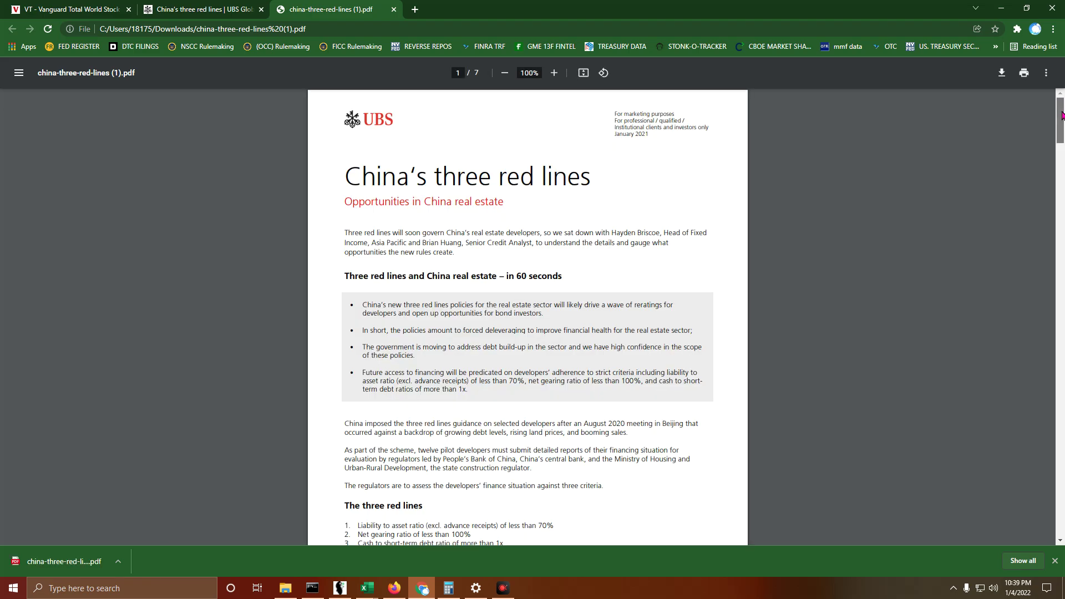
left_click_drag(1062, 112, 1060, 173)
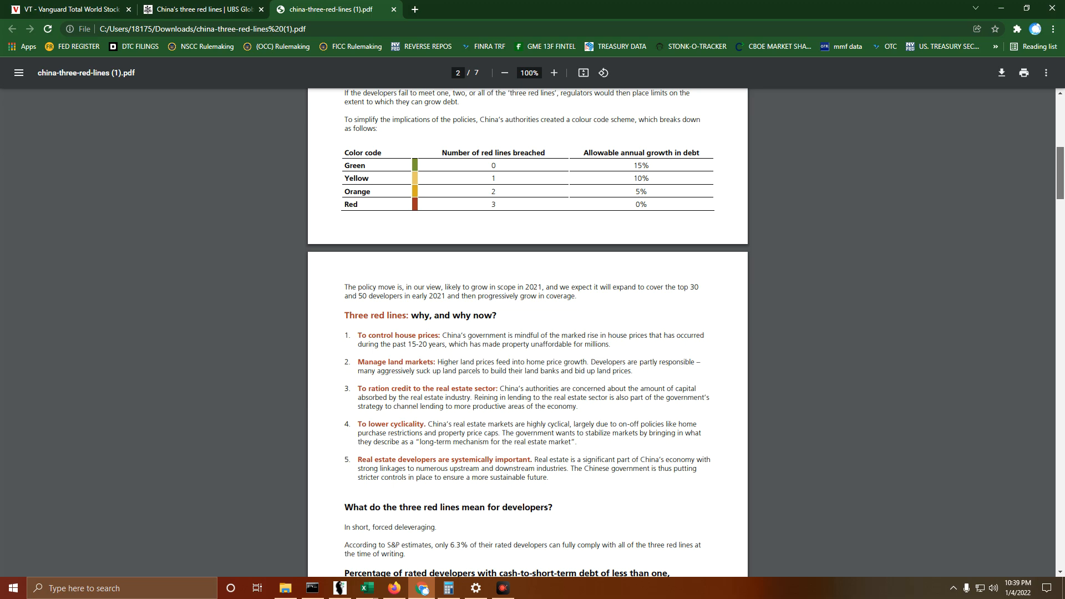
left_click_drag(1061, 173, 1058, 317)
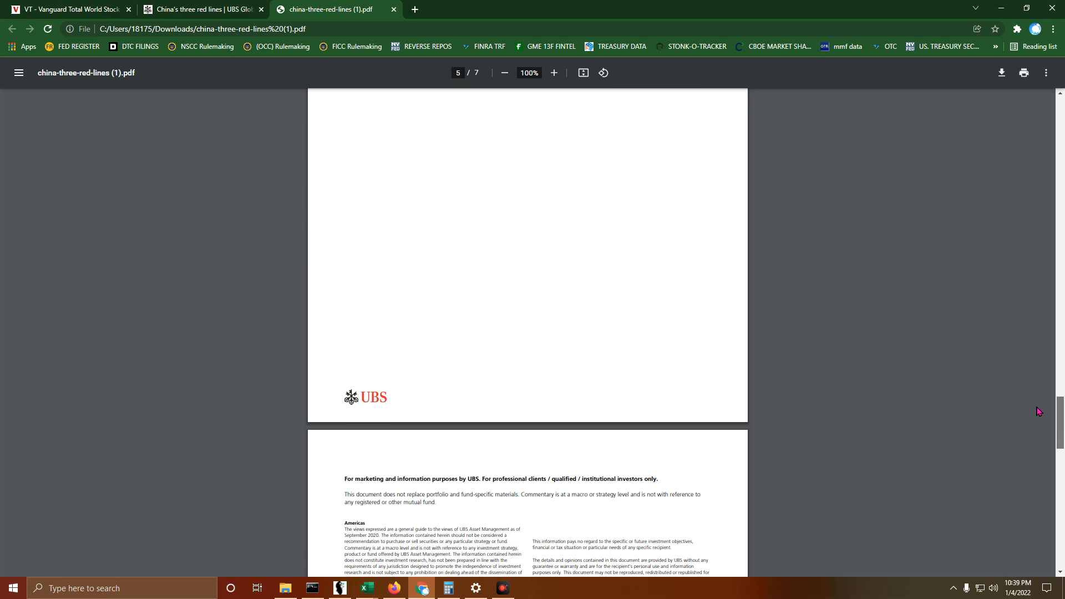
left_click_drag(1008, 293, 1008, 166)
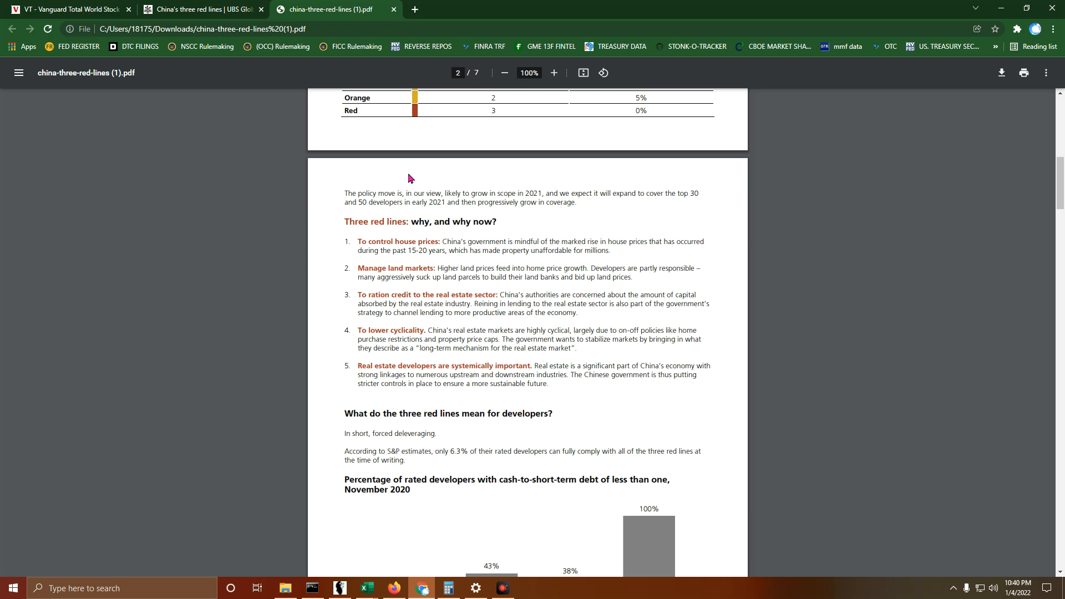
scroll(610, 465, "down", 1)
scroll(610, 466, "up", 1)
scroll(544, 280, "up", 1)
scroll(543, 279, "up", 5)
scroll(544, 281, "up", 5)
scroll(575, 357, "down", 3)
scroll(581, 367, "down", 3)
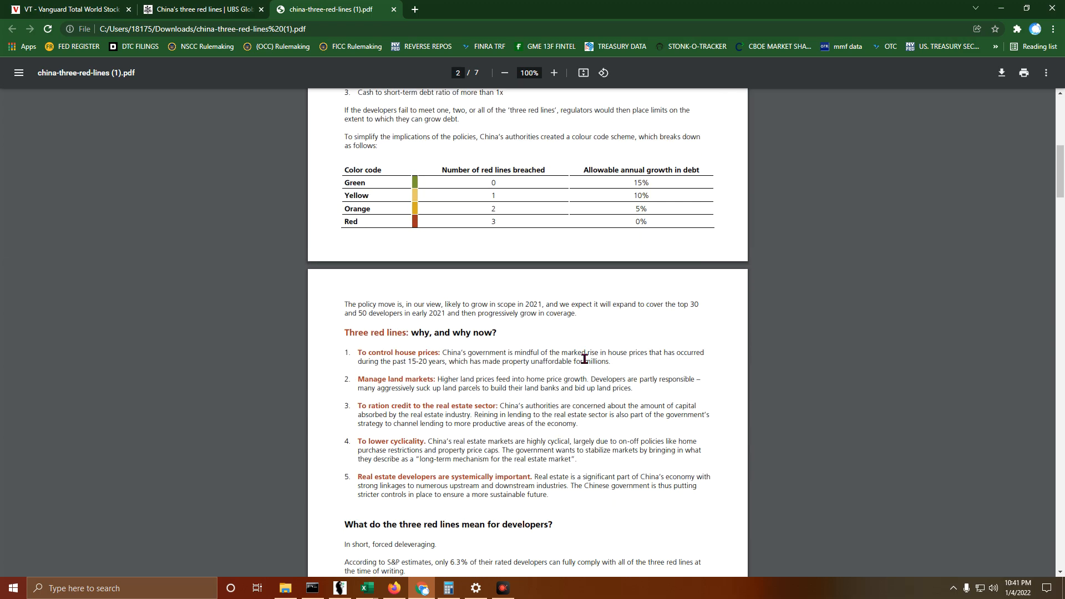
scroll(583, 358, "up", 1)
scroll(584, 357, "up", 1)
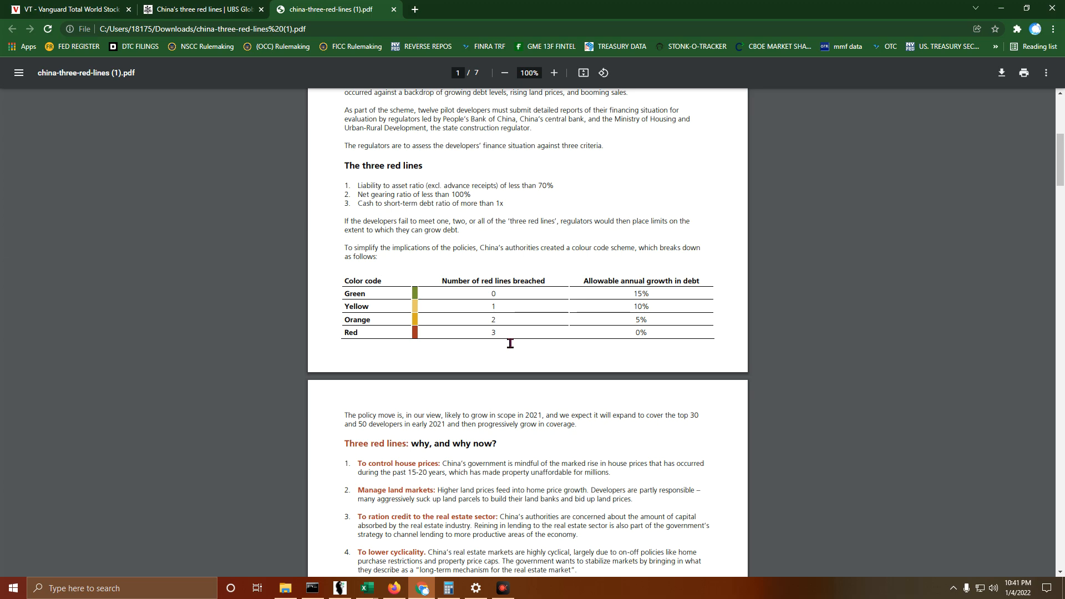
left_click(582, 334)
left_click(583, 334)
scroll(556, 297, "down", 2)
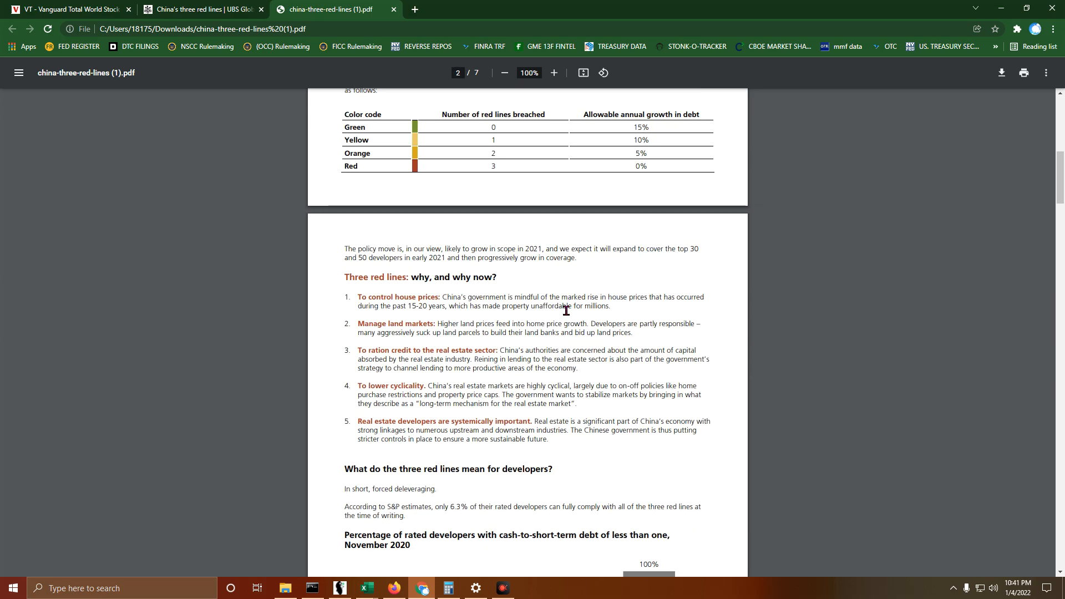
scroll(560, 323, "up", 3)
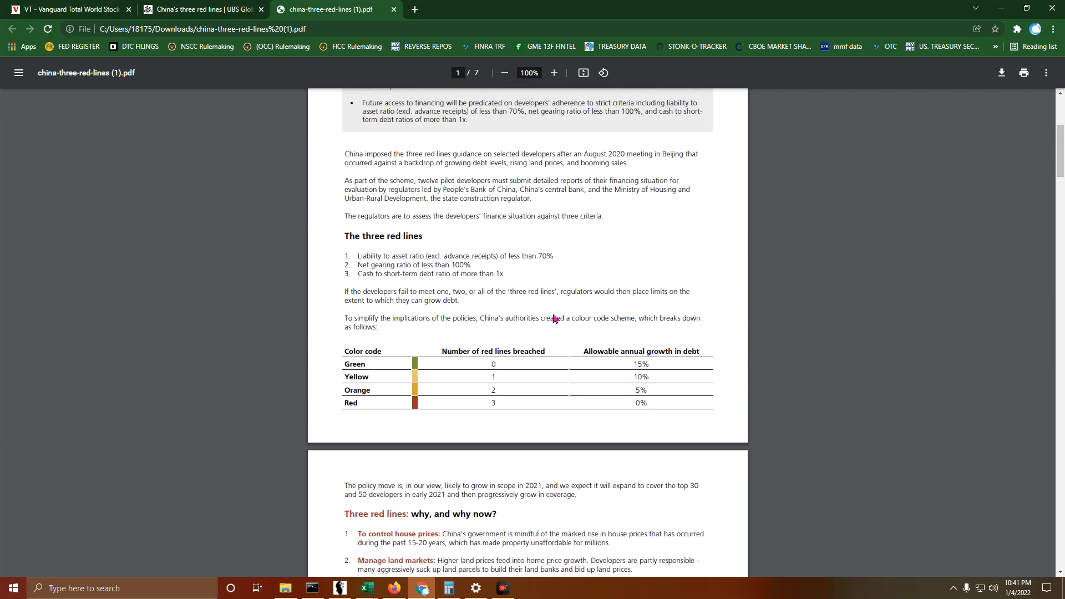
scroll(560, 323, "up", 1)
scroll(555, 319, "down", 5)
scroll(558, 317, "down", 5)
scroll(562, 316, "down", 4)
scroll(561, 317, "down", 6)
scroll(561, 317, "down", 5)
scroll(561, 317, "down", 2)
scroll(560, 318, "down", 2)
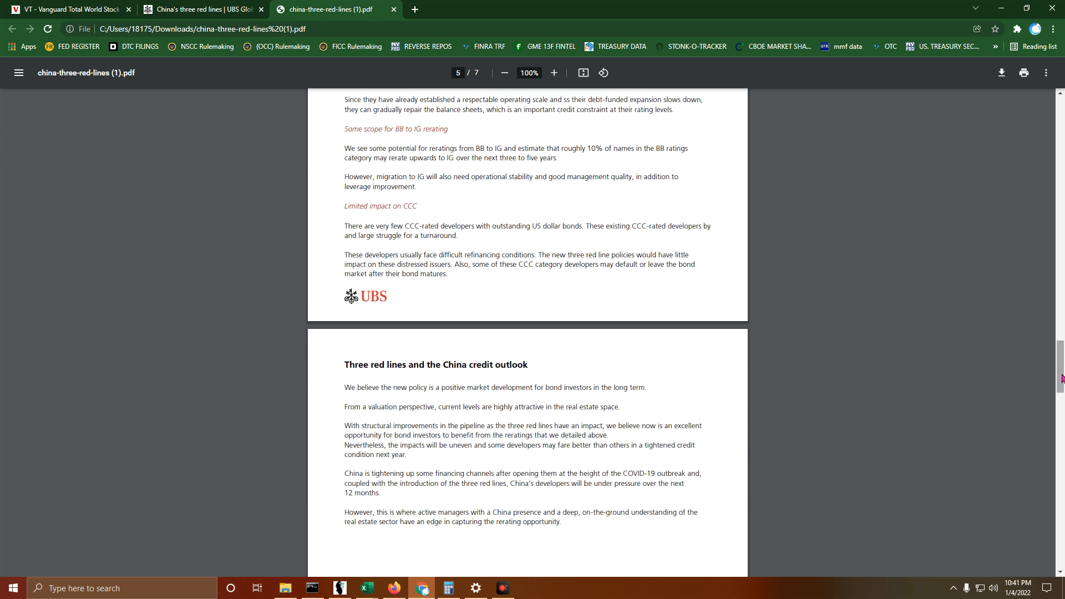
left_click_drag(1061, 367, 1061, 392)
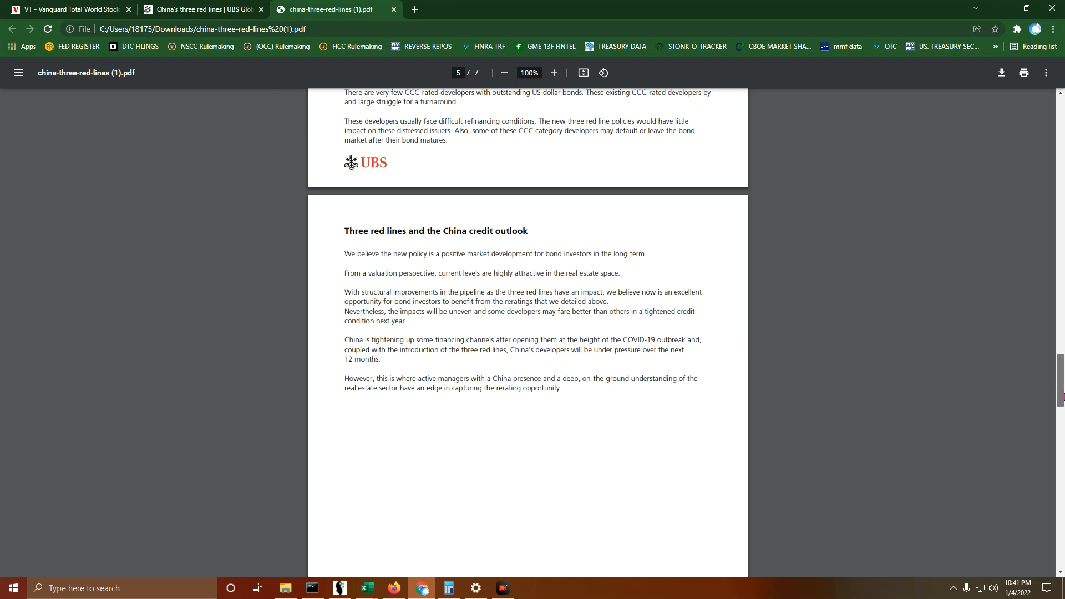
left_click_drag(1060, 392, 1055, 108)
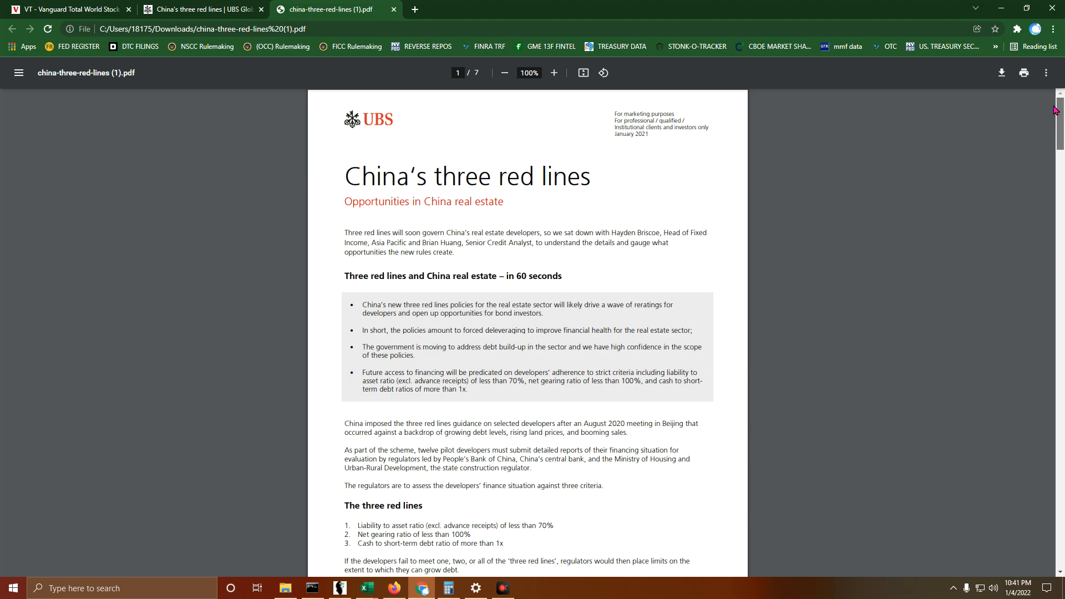
mouse_move(1055, 108)
left_mouse_down()
mouse_move(1041, 456)
mouse_move(1042, 404)
left_mouse_up()
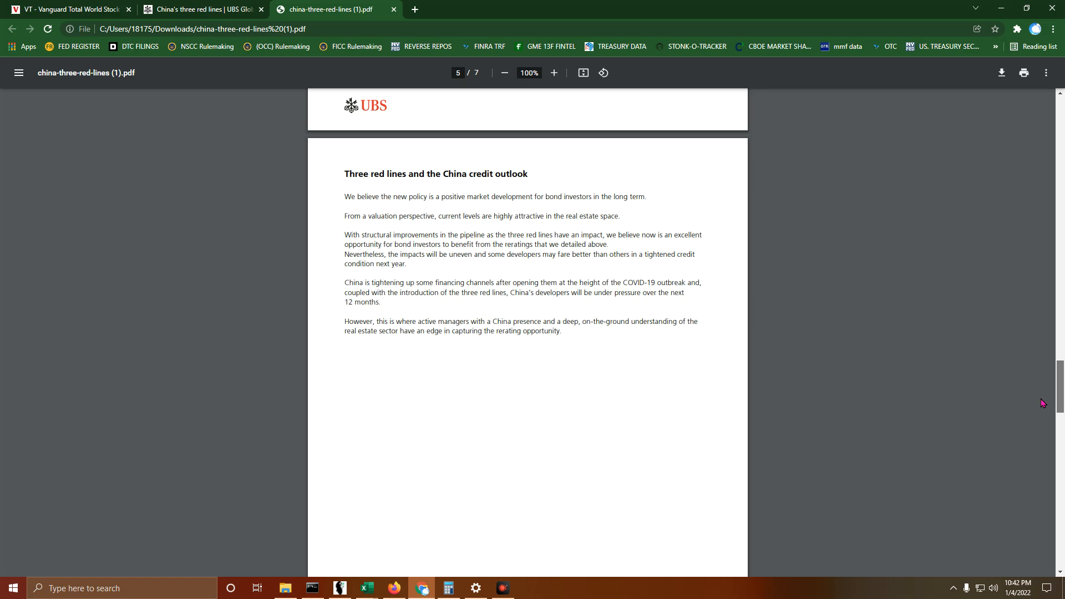
mouse_move(1059, 391)
left_mouse_down()
mouse_move(1053, 215)
mouse_move(1050, 278)
left_mouse_up()
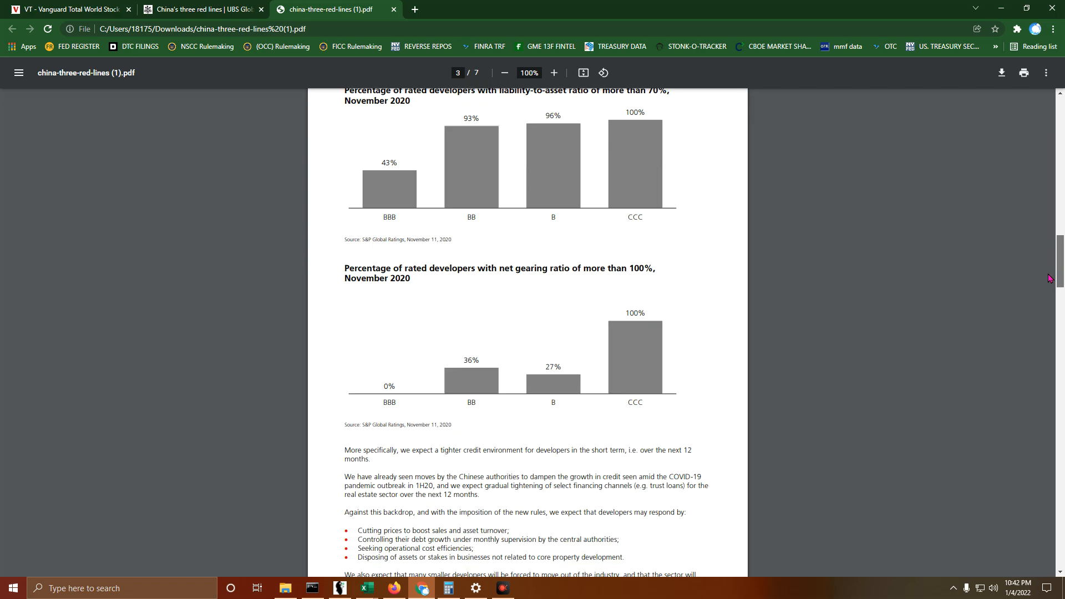
left_click_drag(1049, 279, 1047, 336)
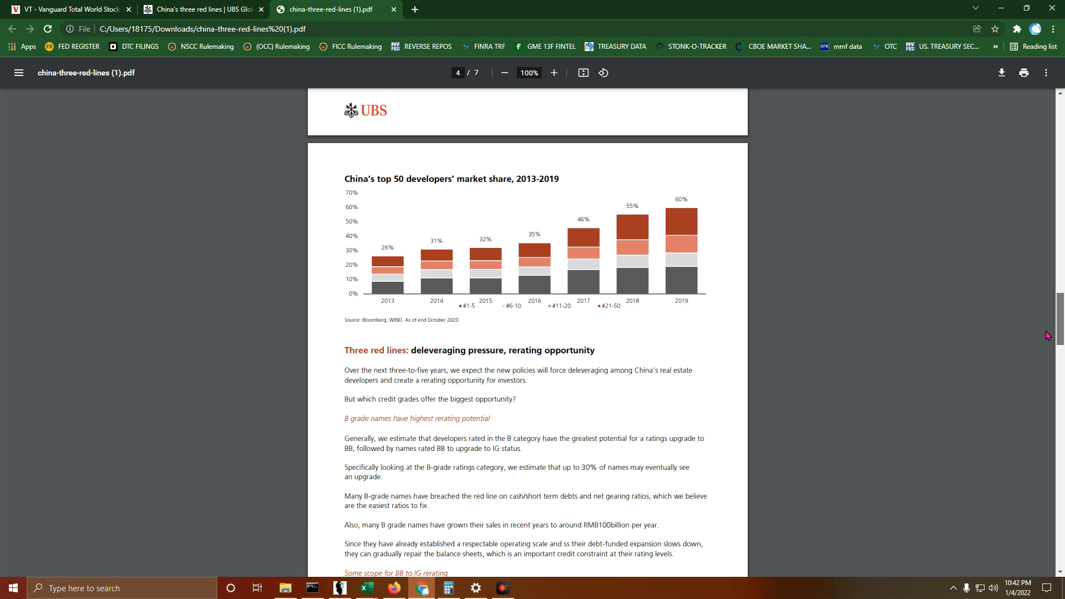
scroll(824, 308, "up", 5)
scroll(766, 400, "up", 5)
scroll(764, 411, "up", 5)
scroll(764, 411, "up", 5)
scroll(765, 411, "up", 3)
scroll(761, 404, "down", 8)
scroll(757, 398, "down", 8)
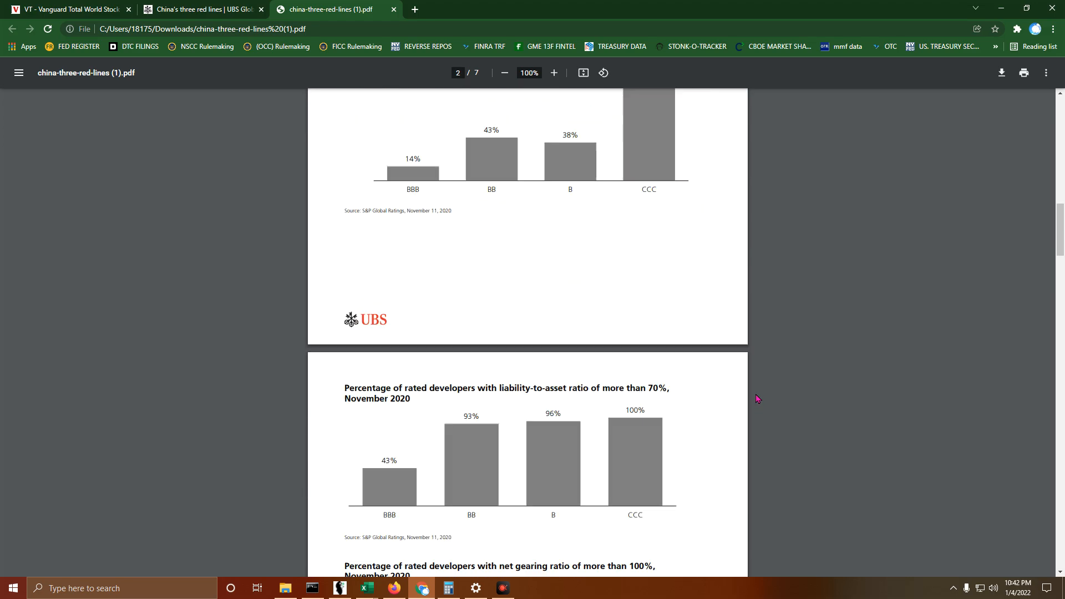
scroll(757, 398, "down", 6)
scroll(757, 398, "down", 6)
scroll(756, 398, "up", 6)
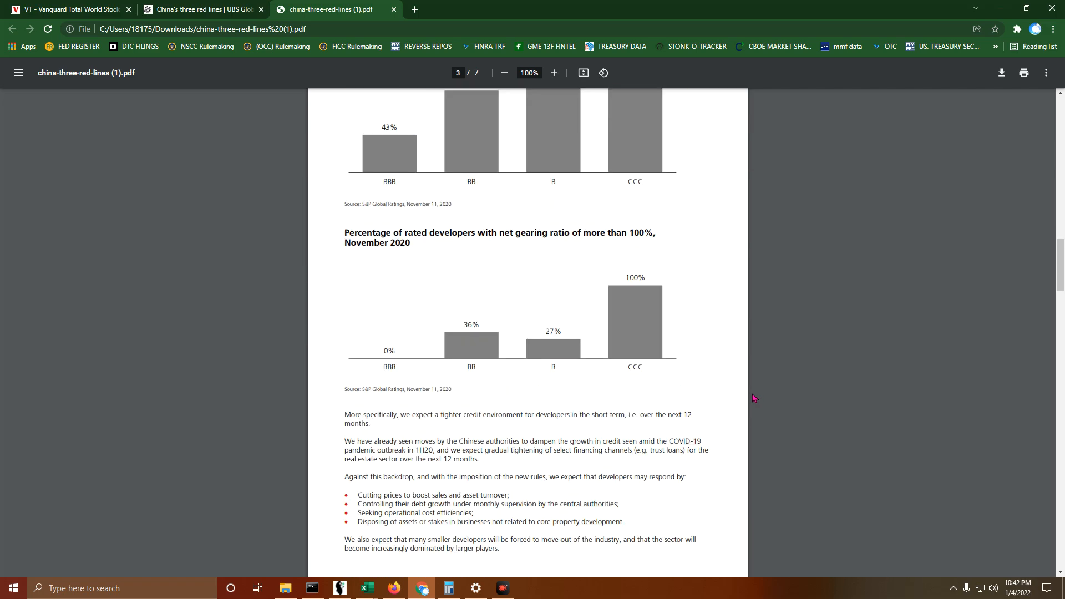
scroll(753, 399, "up", 5)
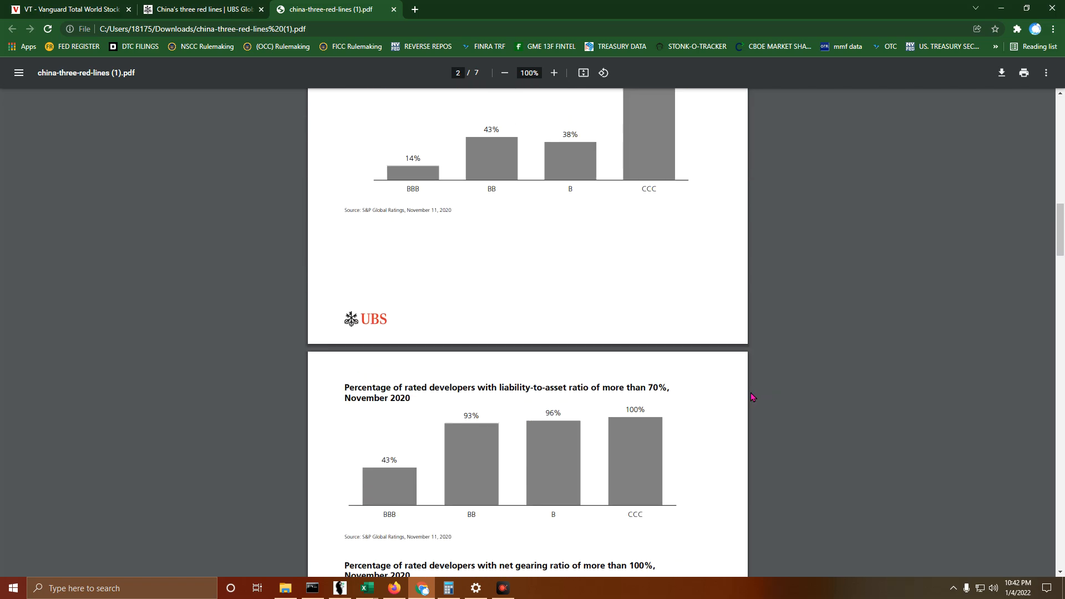